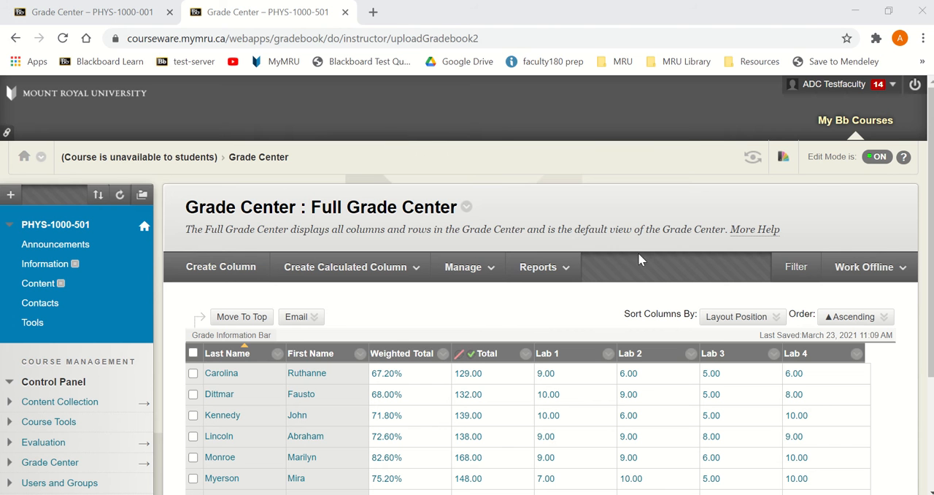
Download only the Weighted Total column from the PHYS-1000-501 Grade Center, tab-delimited and without hidden information
{"action": "scroll", "coordinate": [705, 228], "scroll_direction": "down", "scroll_amount": 1}
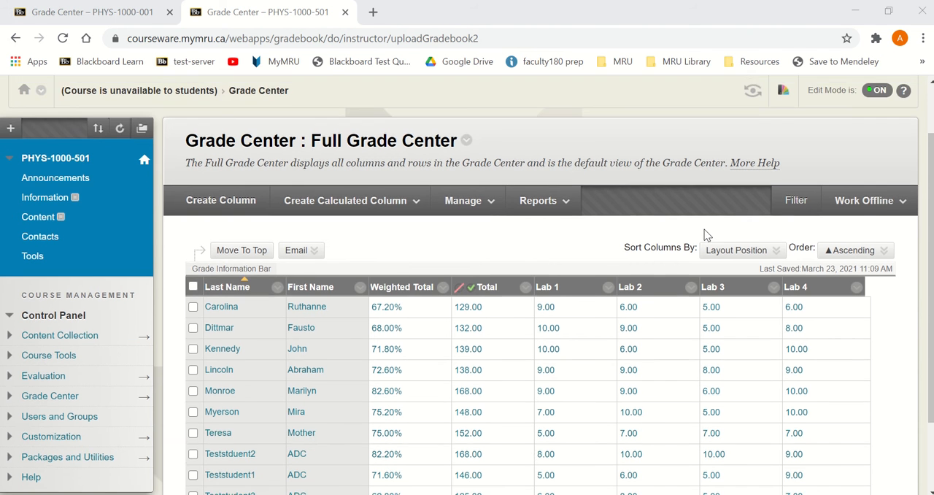
{"action": "scroll", "coordinate": [663, 222], "scroll_direction": "down", "scroll_amount": 1}
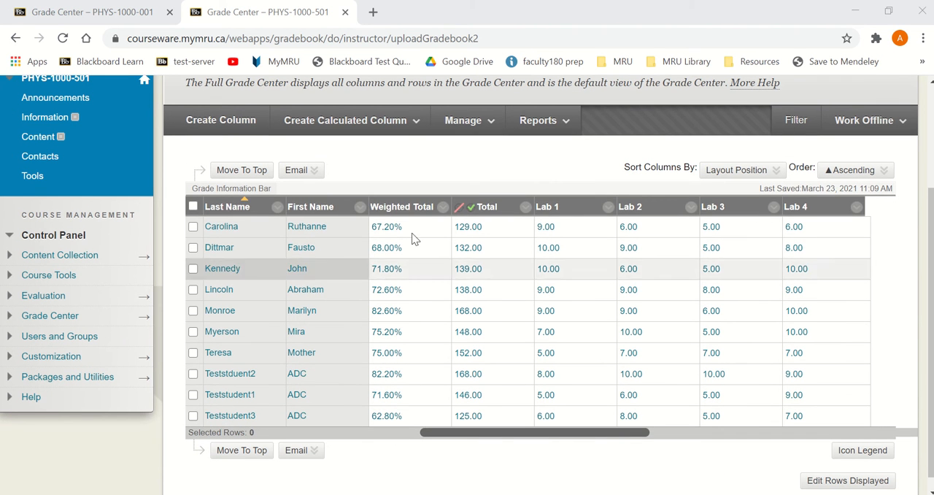
{"action": "scroll", "coordinate": [404, 206], "scroll_direction": "up", "scroll_amount": 2}
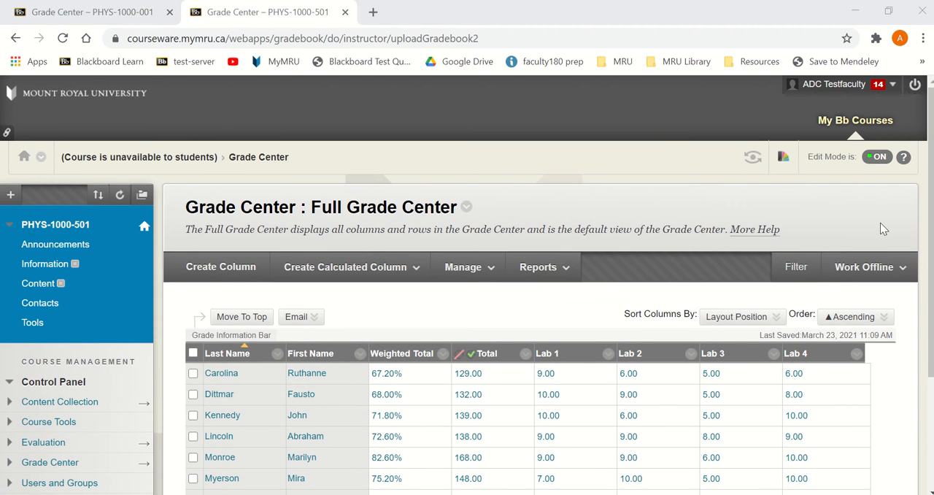
{"action": "mouse_move", "coordinate": [867, 270]}
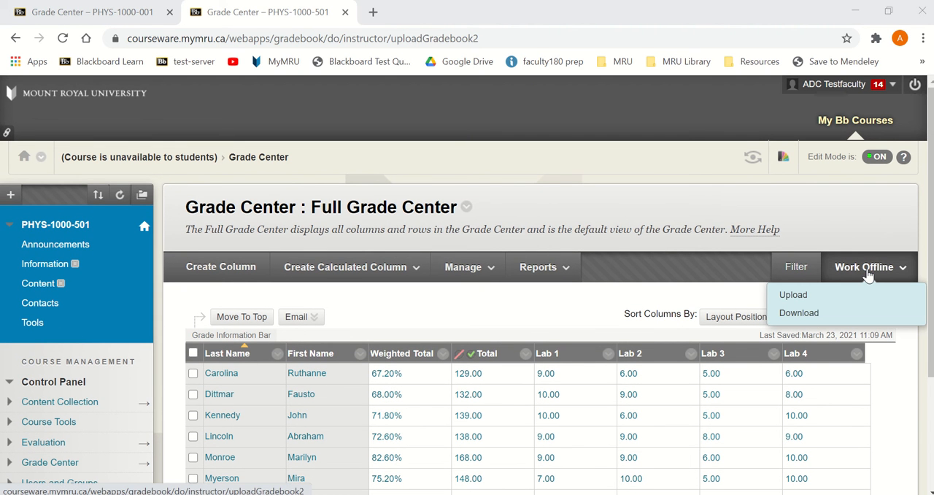
{"action": "left_click", "coordinate": [828, 313]}
{"action": "scroll", "coordinate": [575, 277], "scroll_direction": "down", "scroll_amount": 3}
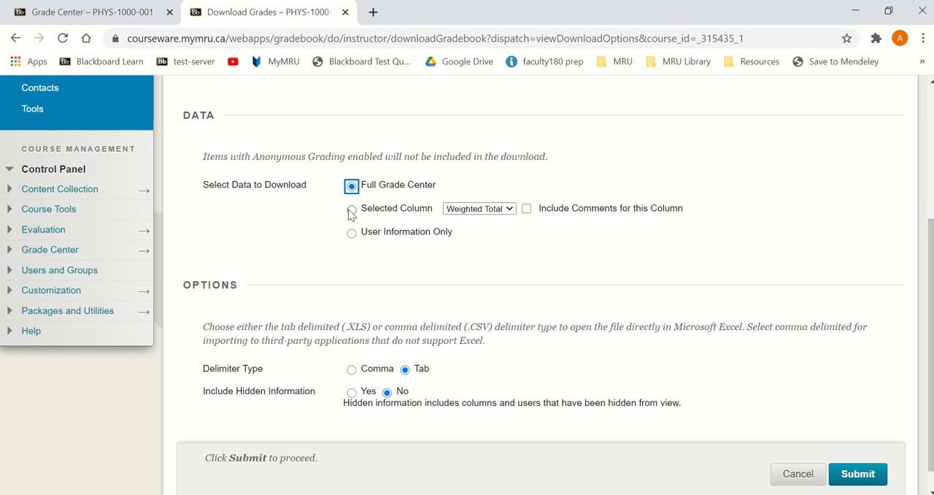
{"action": "left_click", "coordinate": [351, 209]}
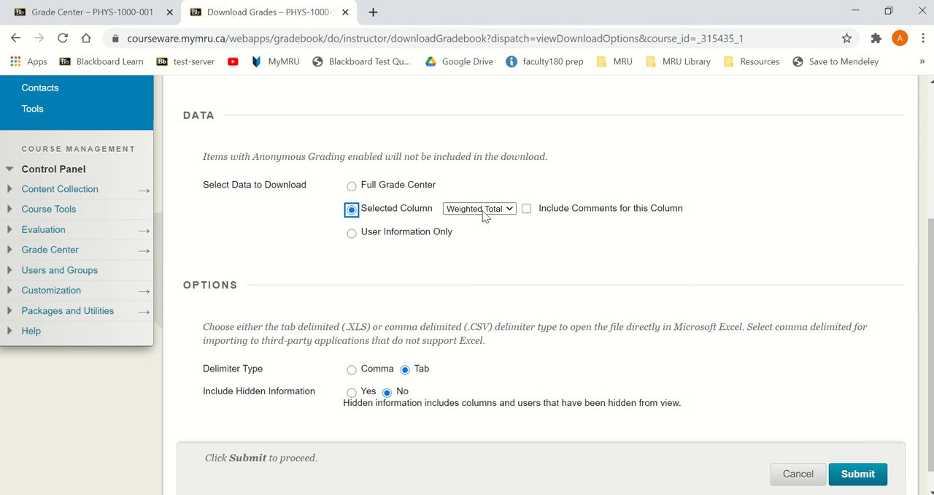
{"action": "left_click", "coordinate": [850, 475]}
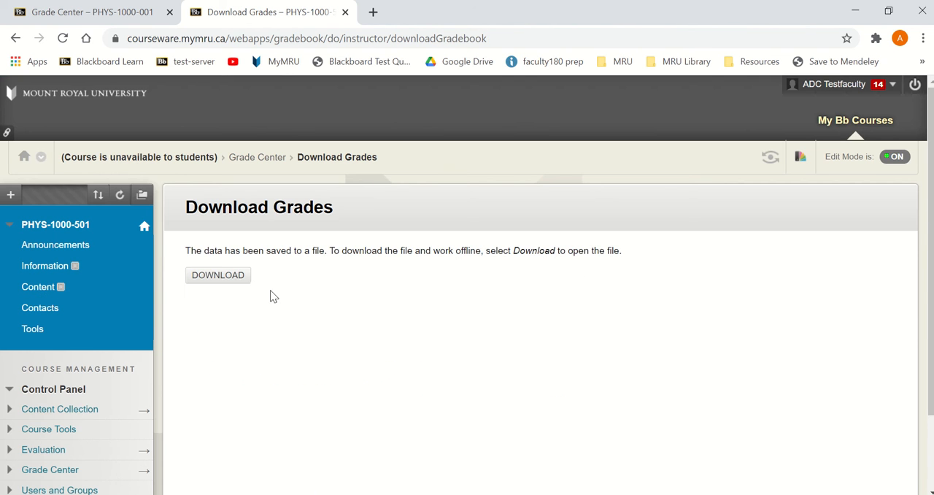
{"action": "left_click", "coordinate": [240, 281]}
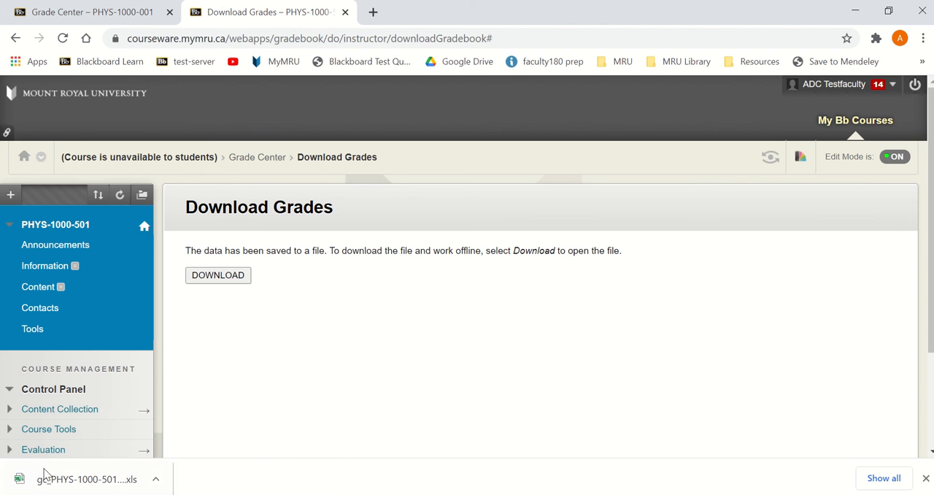
Open the downloaded grade file in Excel, check the student names and weighted totals, and close it
{"action": "left_click", "coordinate": [83, 480]}
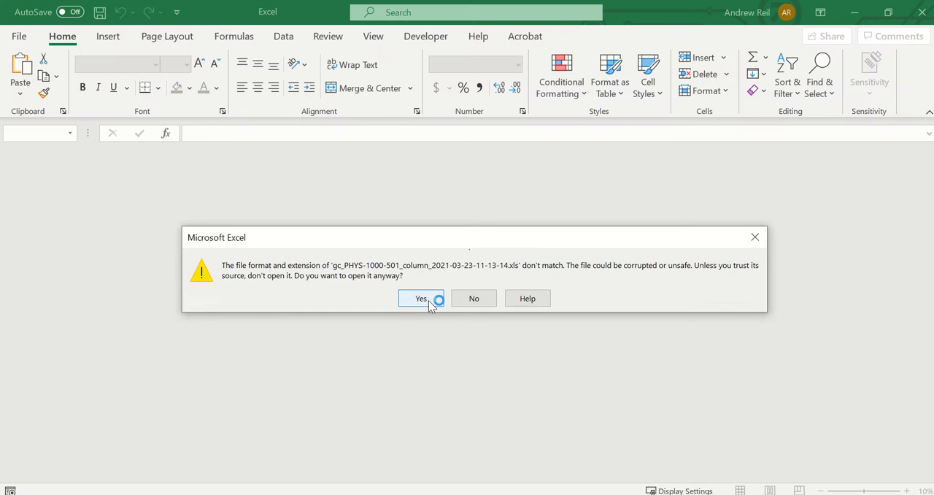
{"action": "left_click", "coordinate": [429, 300]}
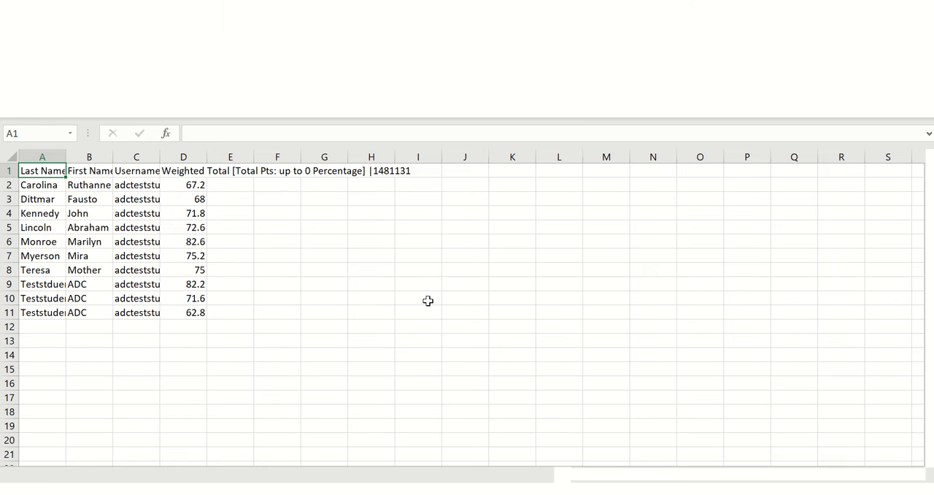
{"action": "left_click_drag", "start_coordinate": [45, 185], "coordinate": [97, 314]}
{"action": "left_click_drag", "start_coordinate": [180, 181], "coordinate": [195, 310]}
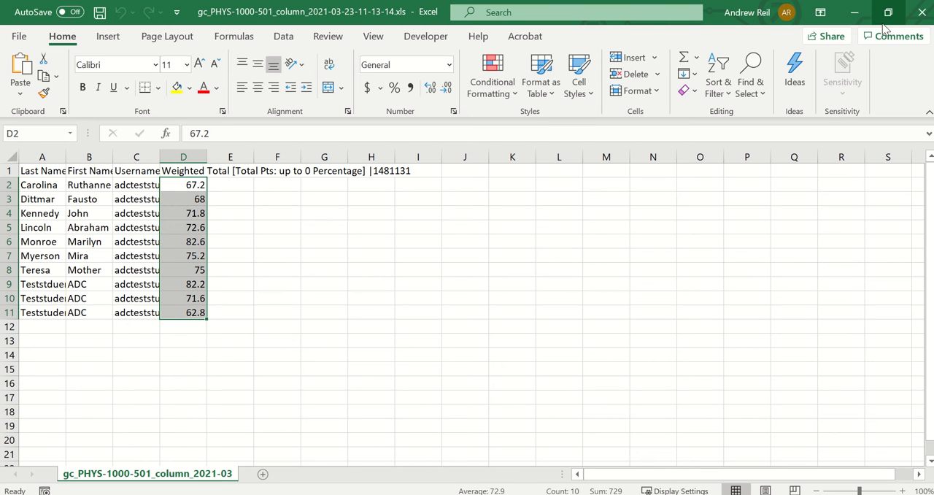
{"action": "left_click", "coordinate": [921, 18]}
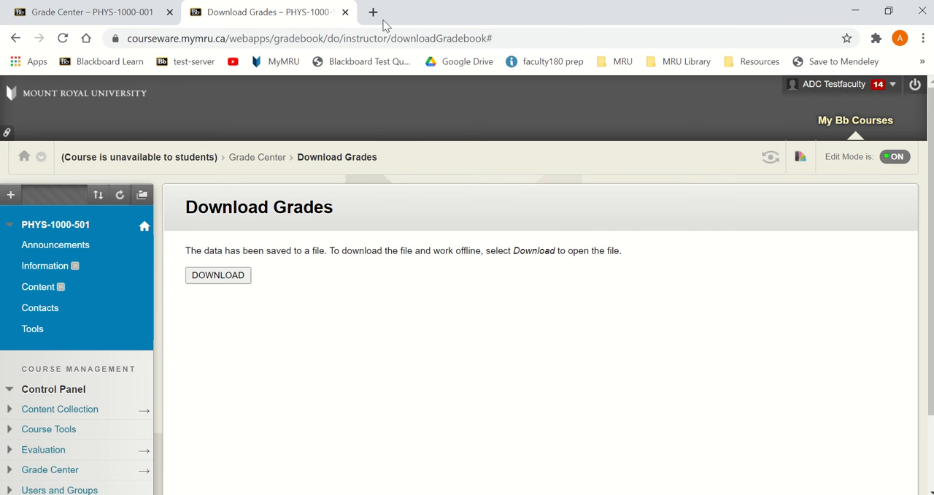
{"action": "left_click", "coordinate": [374, 13]}
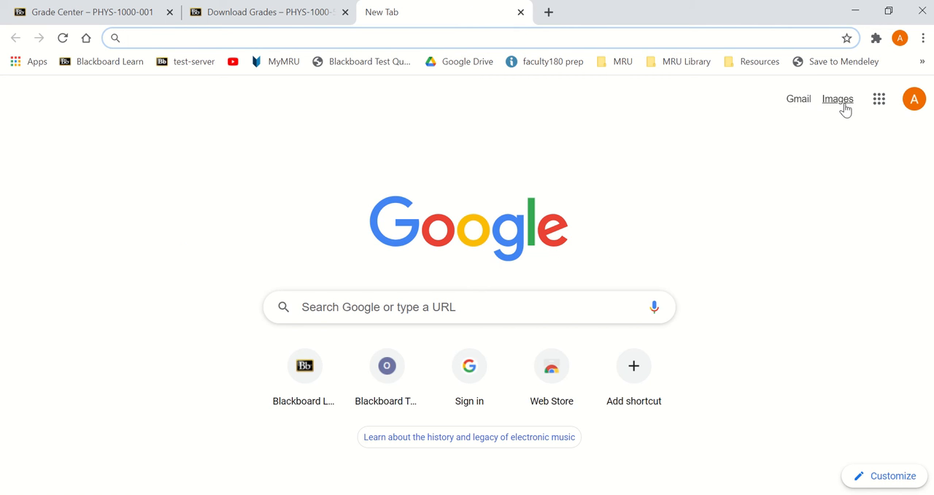
{"action": "left_click", "coordinate": [800, 101]}
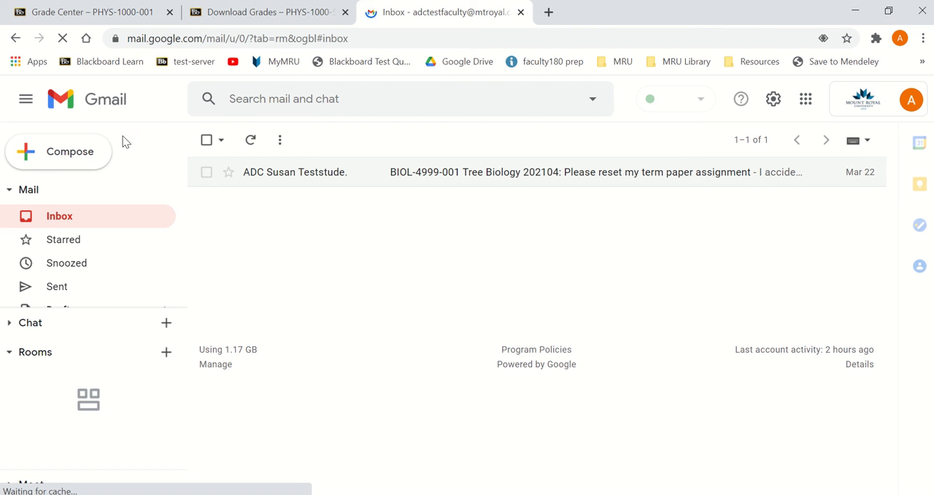
{"action": "left_click", "coordinate": [82, 163]}
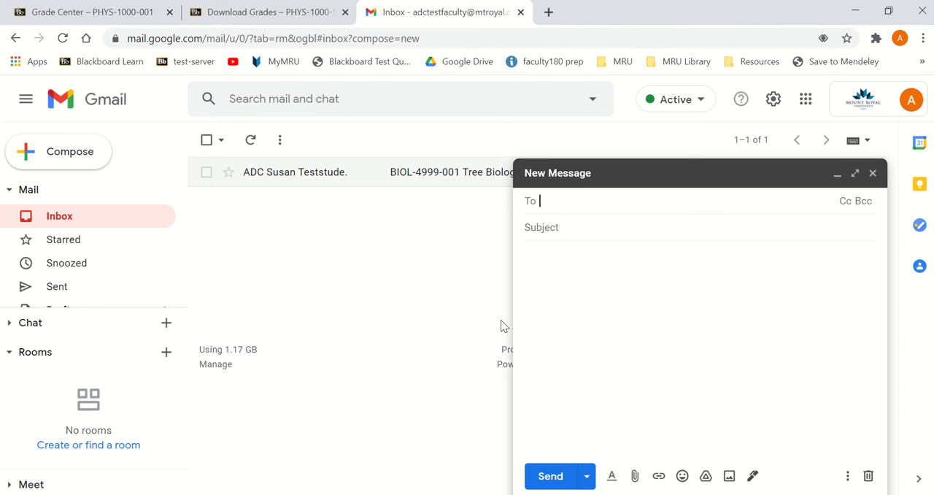
{"action": "left_click", "coordinate": [636, 477]}
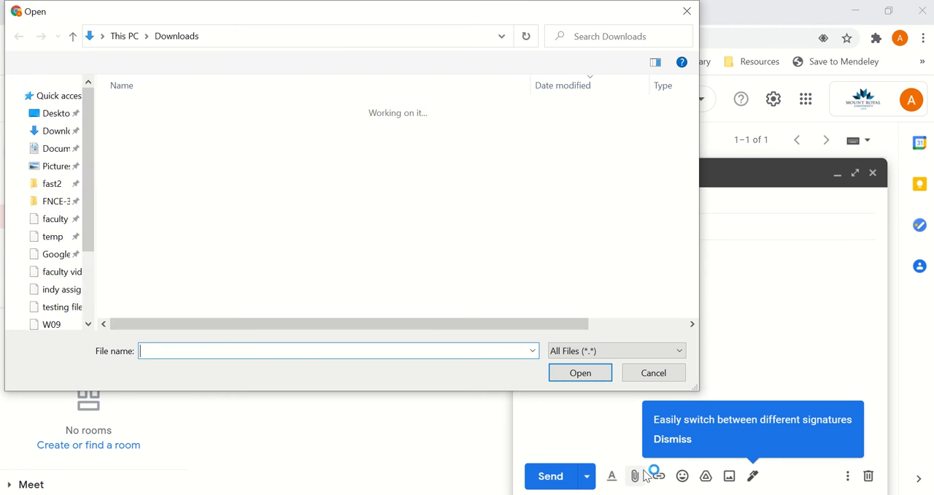
{"action": "left_click", "coordinate": [173, 128]}
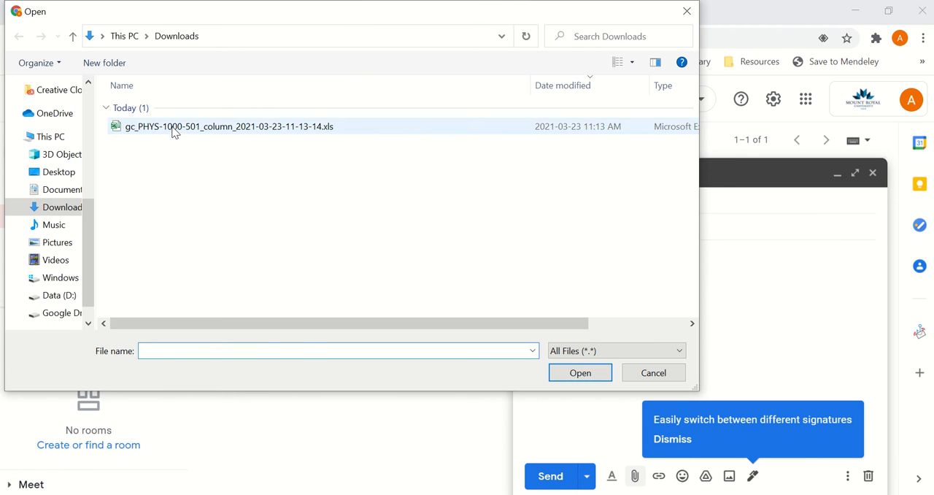
{"action": "double_click", "coordinate": [171, 126]}
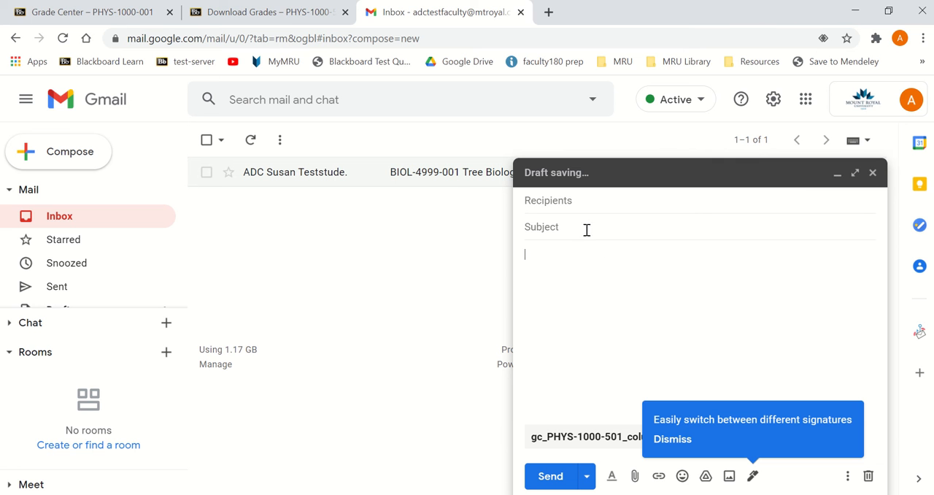
Give the message the subject "PHYS-1000-501 grades", address it to the faculty member's mtroyal.ca account and send it
{"action": "type", "text": "L"}
{"action": "key", "text": "BackSpace"}
{"action": "type", "text": "PHYS-1000-501 grades"}
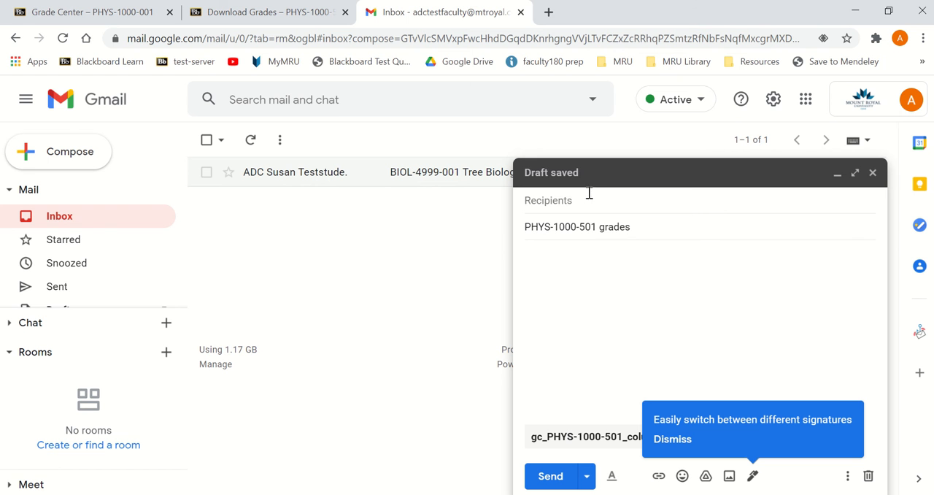
{"action": "left_click", "coordinate": [589, 199]}
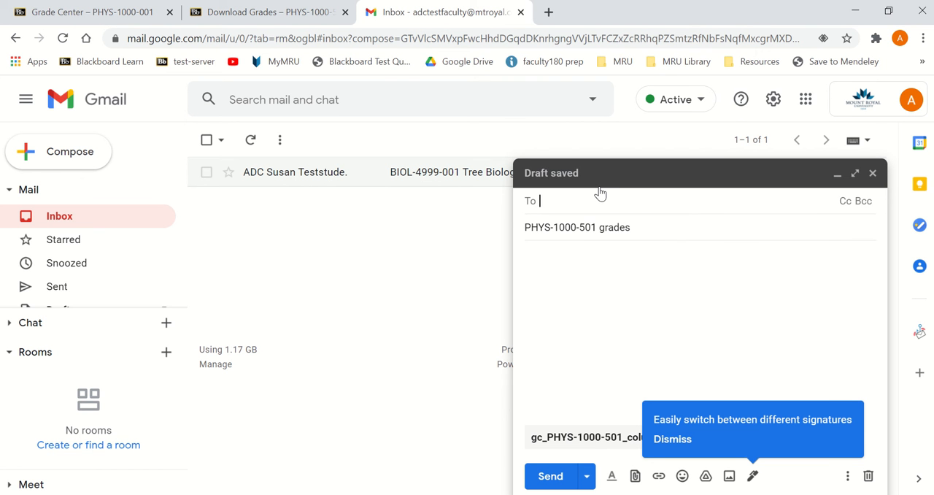
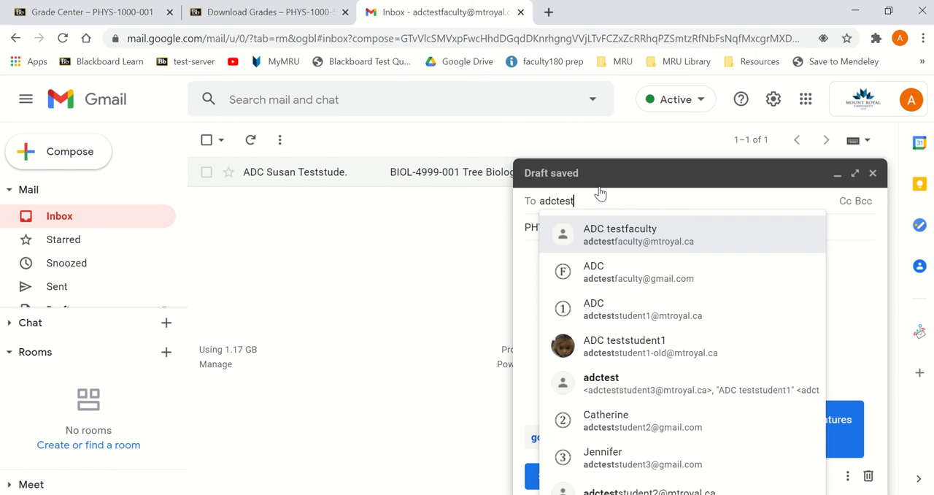
{"action": "left_click", "coordinate": [614, 232]}
{"action": "left_click", "coordinate": [551, 476]}
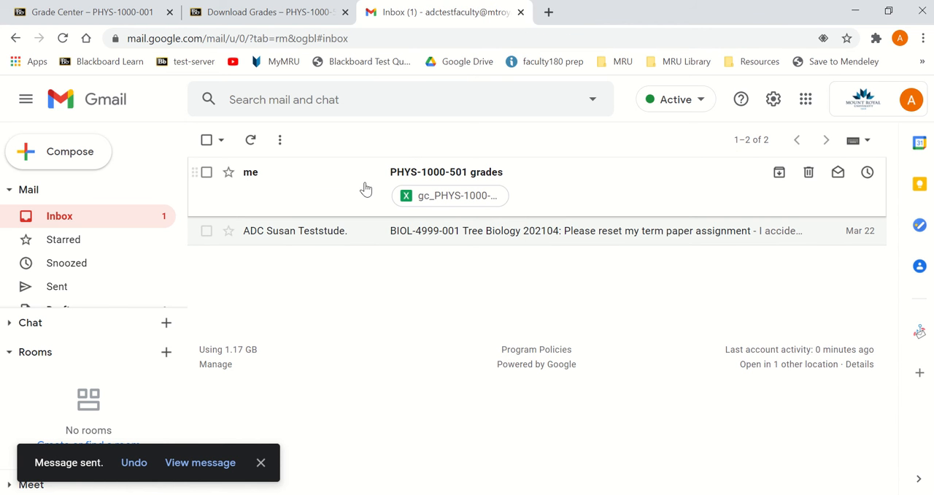
Open the received PHYS-1000-501 grades message, download its spreadsheet attachment and open the file in Excel
{"action": "left_click", "coordinate": [277, 180]}
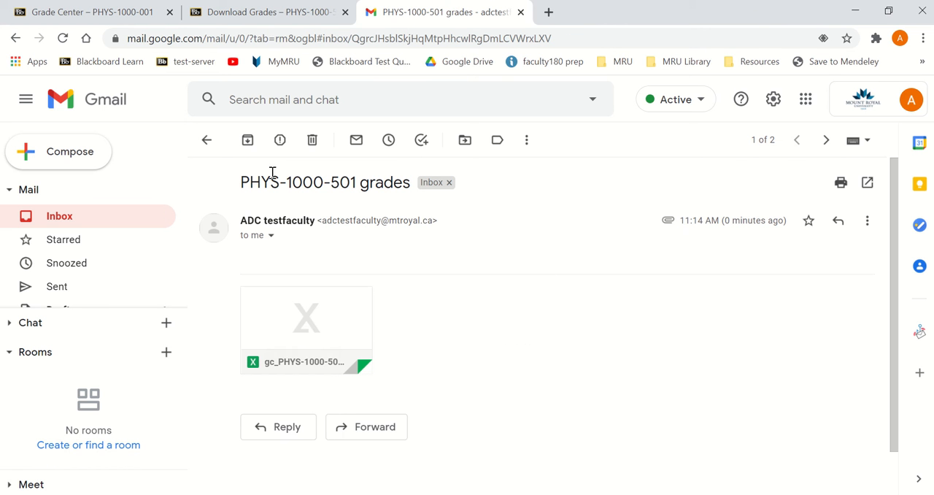
{"action": "mouse_move", "coordinate": [309, 362]}
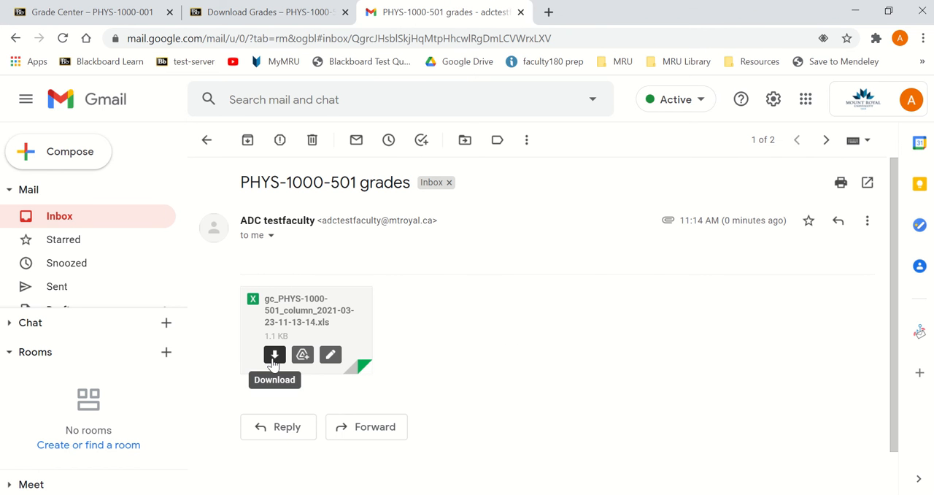
{"action": "left_click", "coordinate": [274, 358]}
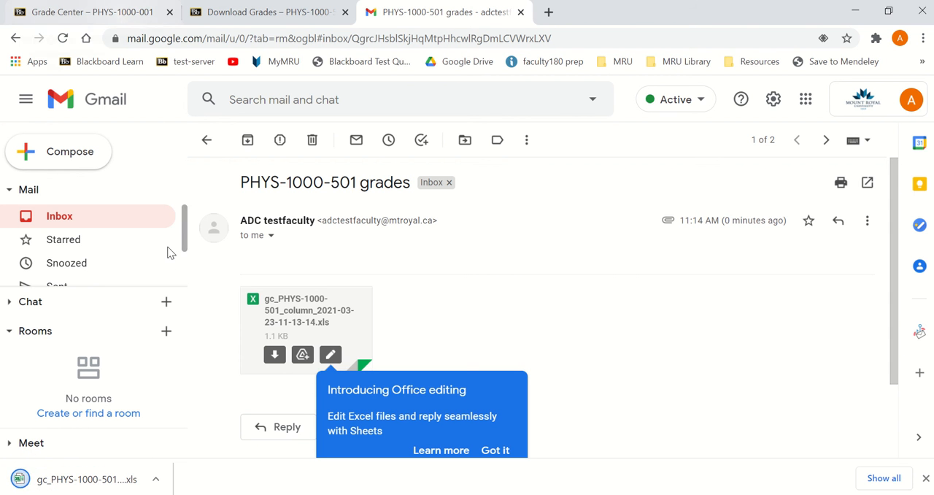
{"action": "left_click", "coordinate": [96, 484]}
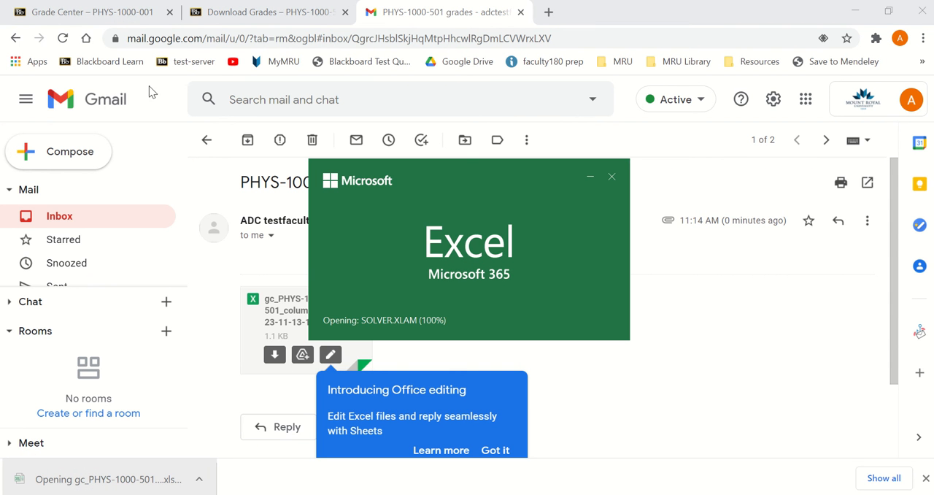
Switch to the PHYS-1000-001 Grade Center and examine its grade columns, including Labs
{"action": "left_click", "coordinate": [106, 13]}
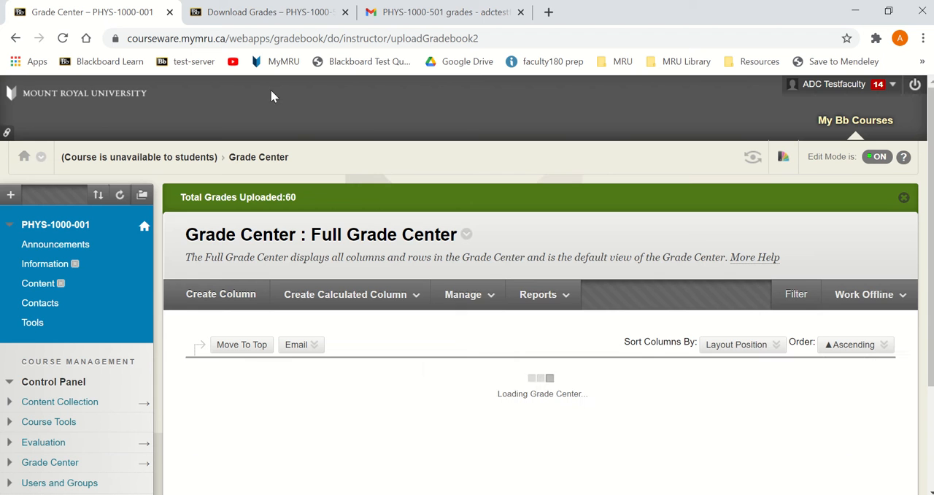
{"action": "left_click", "coordinate": [554, 295]}
{"action": "scroll", "coordinate": [657, 322], "scroll_direction": "down", "scroll_amount": 1}
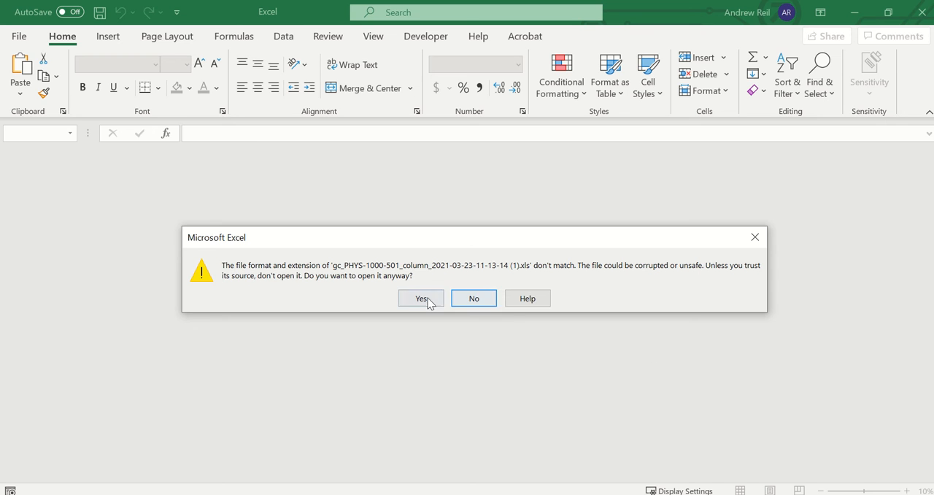
Check the weighted total scores in D2:D11 of the downloaded lab grades workbook in Excel
{"action": "left_click", "coordinate": [427, 300]}
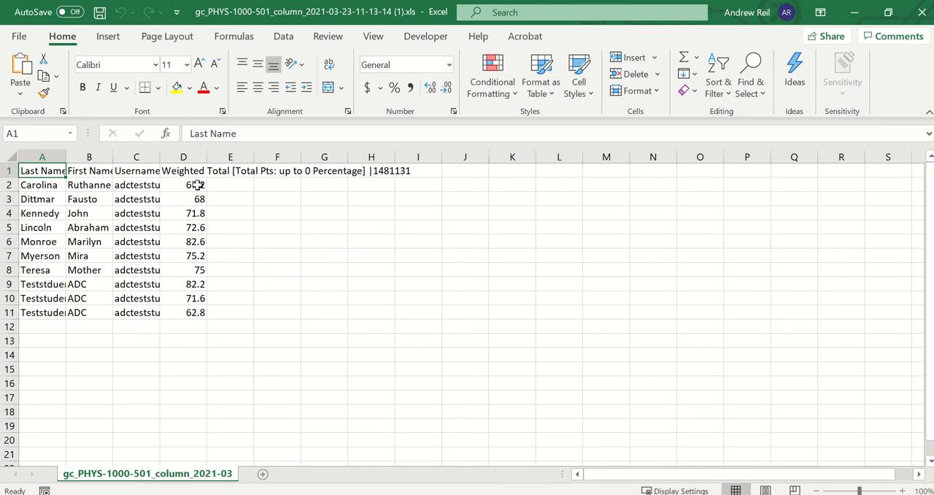
{"action": "left_click", "coordinate": [198, 186]}
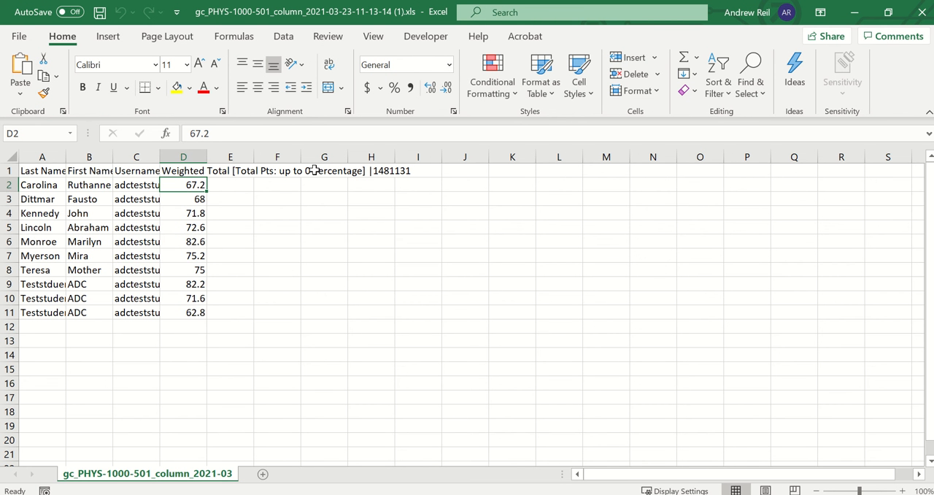
{"action": "left_click_drag", "start_coordinate": [197, 187], "coordinate": [199, 312]}
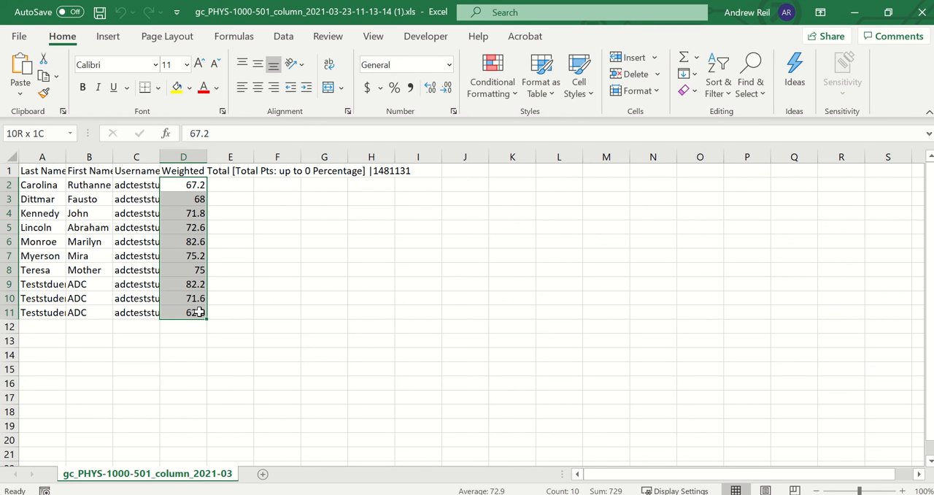
{"action": "left_click", "coordinate": [187, 183]}
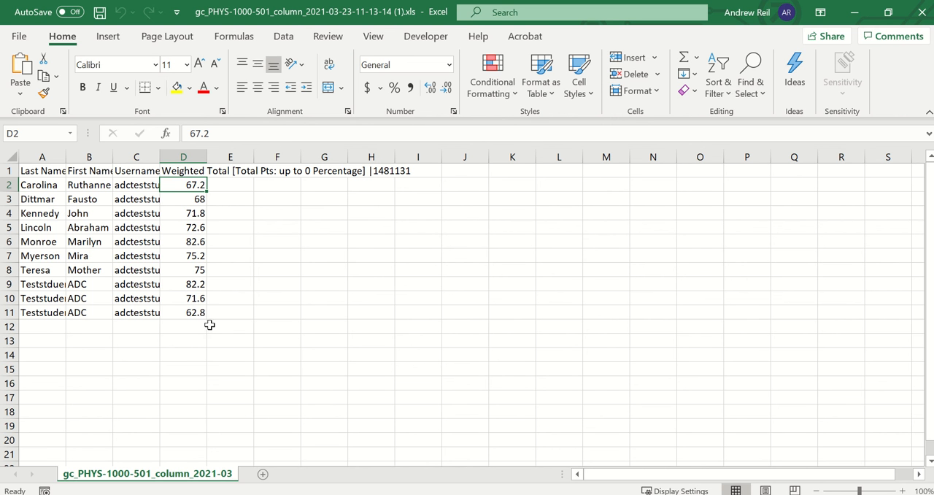
Switch to the PHYS-1000-001 Grade Center, open the Labs column's information for editing and check its points possible and primary display
{"action": "key", "text": "alt+Tab"}
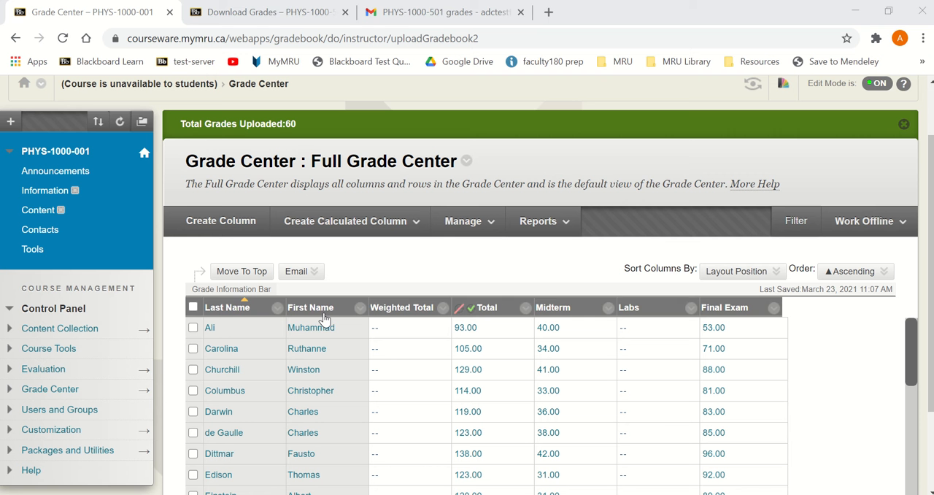
{"action": "left_click", "coordinate": [691, 310]}
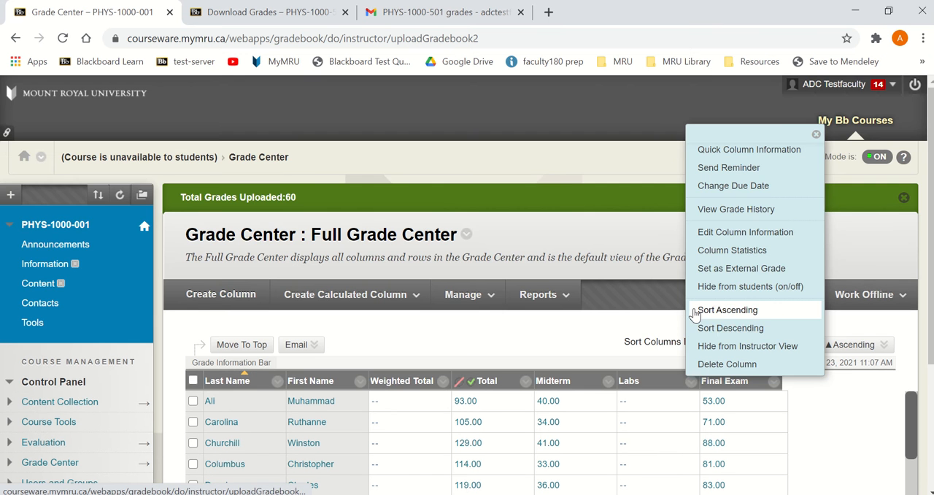
{"action": "left_click", "coordinate": [729, 232]}
{"action": "scroll", "coordinate": [647, 297], "scroll_direction": "down", "scroll_amount": 4}
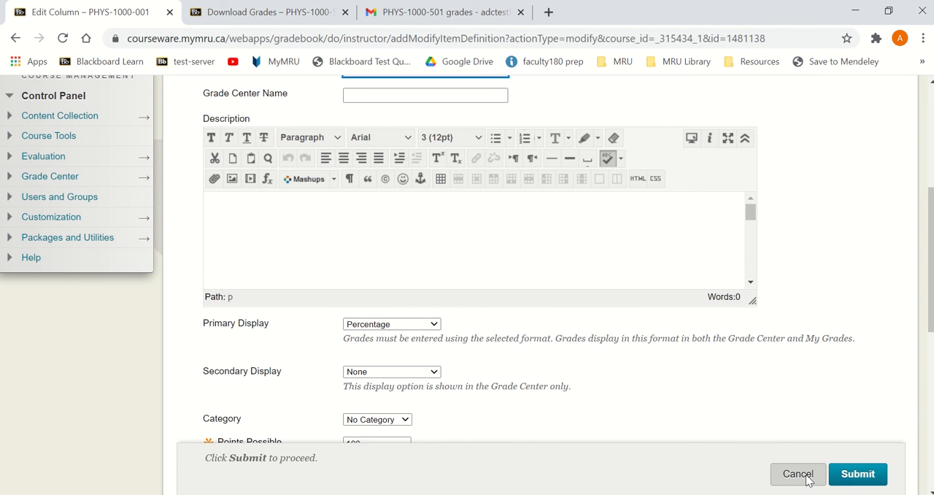
{"action": "scroll", "coordinate": [751, 392], "scroll_direction": "down", "scroll_amount": 2}
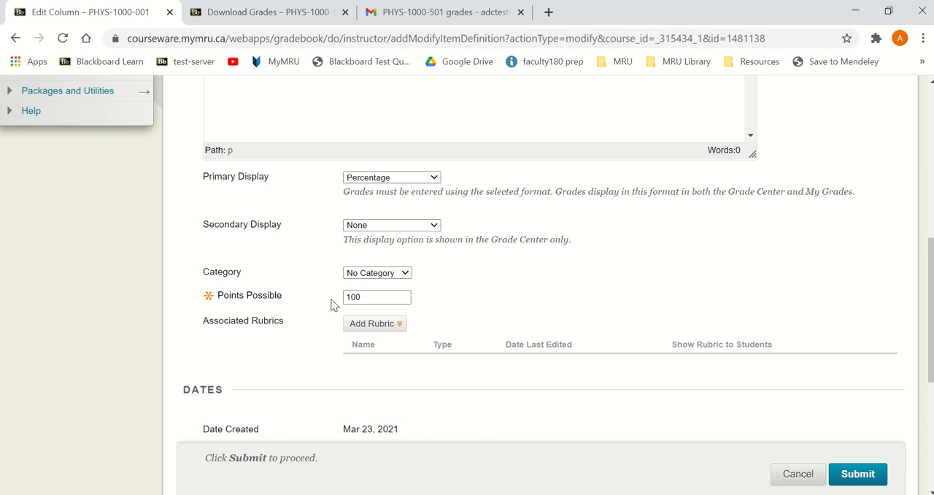
{"action": "left_click", "coordinate": [351, 298]}
{"action": "scroll", "coordinate": [476, 313], "scroll_direction": "up", "scroll_amount": 2}
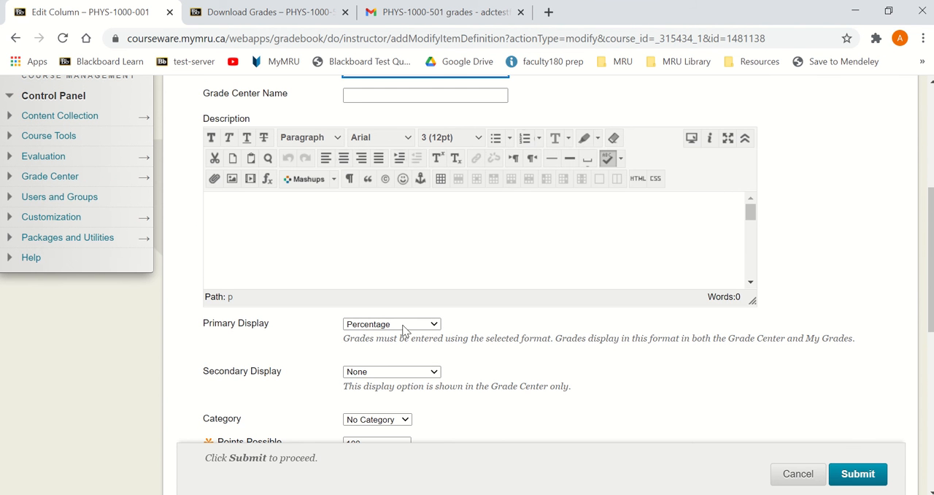
{"action": "scroll", "coordinate": [524, 359], "scroll_direction": "up", "scroll_amount": 2}
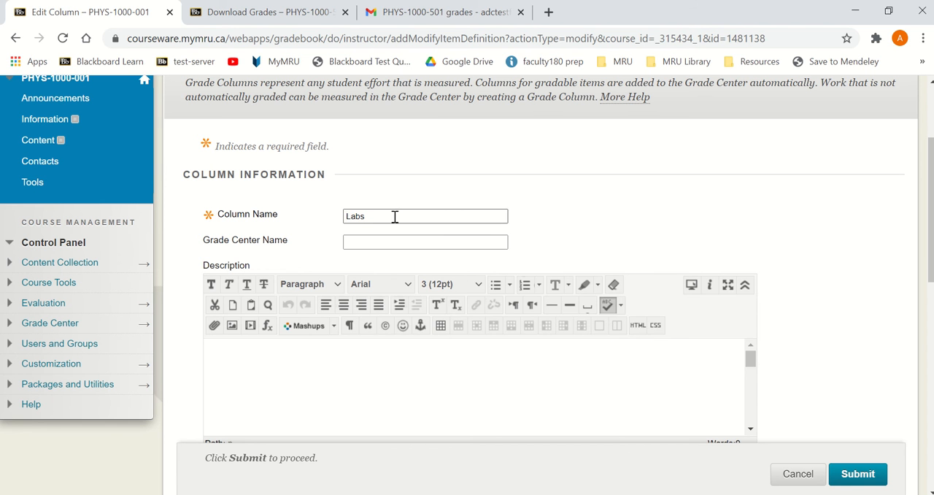
Copy the column name Labs from the column information form and submit the form
{"action": "left_click_drag", "start_coordinate": [394, 215], "coordinate": [319, 214]}
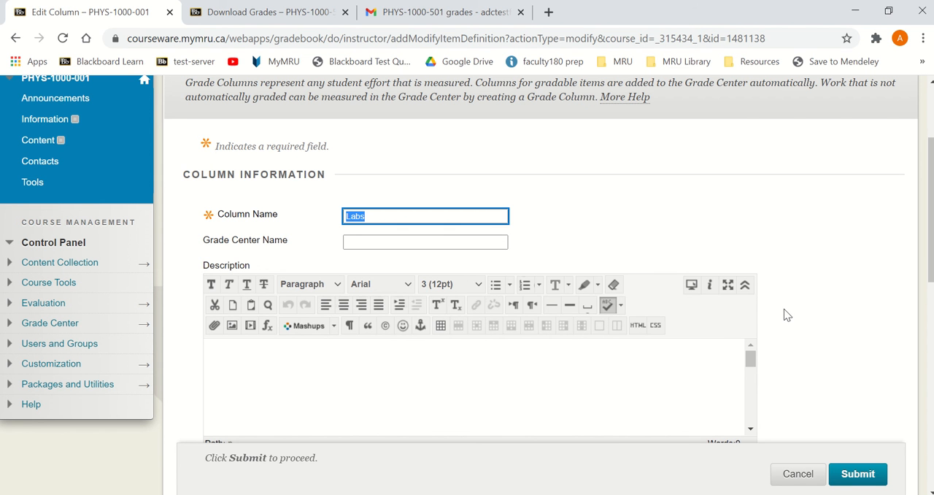
{"action": "right_click", "coordinate": [349, 221]}
{"action": "left_click", "coordinate": [386, 292]}
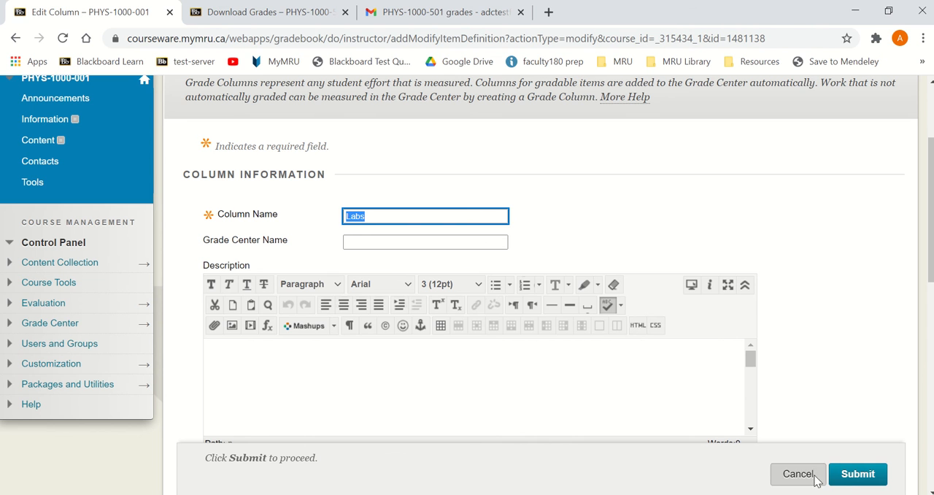
{"action": "left_click", "coordinate": [851, 475]}
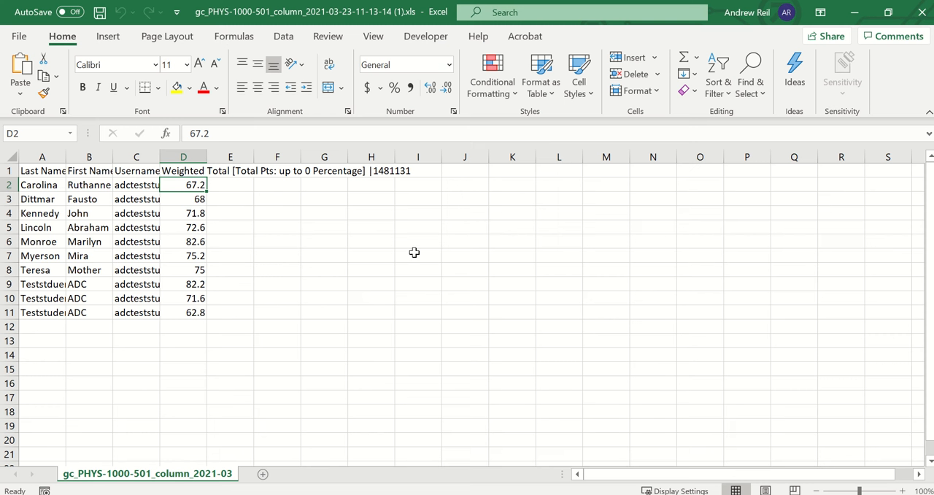
In the Excel lab grades workbook, replace the header text before the vertical bar in D1 with the copied name Labs
{"action": "left_click", "coordinate": [194, 170]}
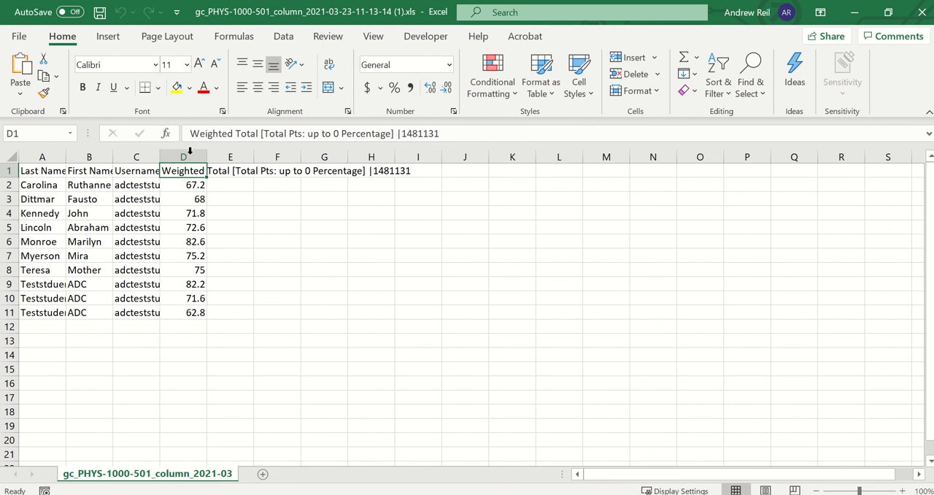
{"action": "left_click_drag", "start_coordinate": [190, 132], "coordinate": [398, 133]}
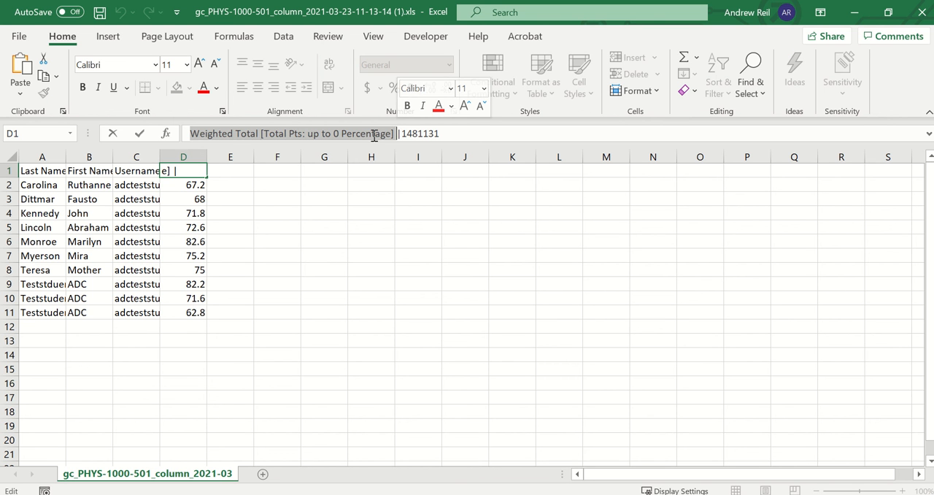
{"action": "right_click", "coordinate": [373, 137]}
{"action": "left_click", "coordinate": [407, 212]}
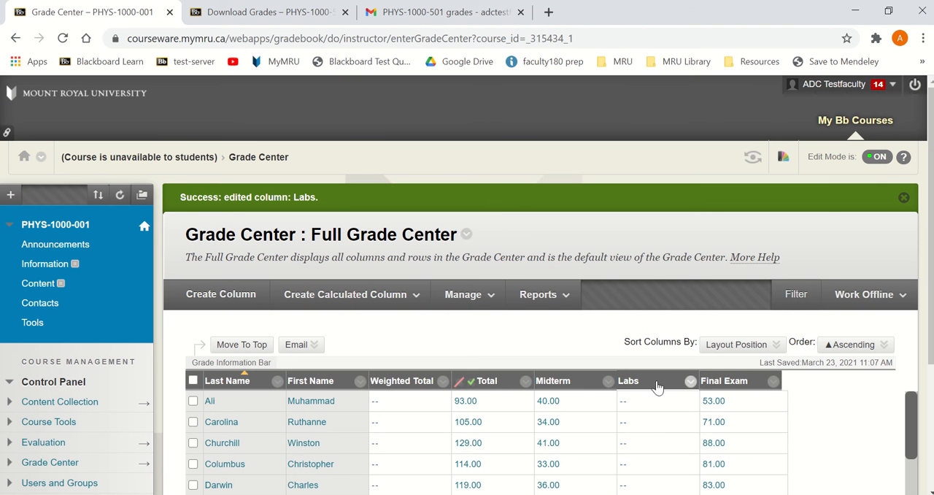
Show the quick column information for Labs in the Blackboard Grade Center and copy its column ID, 1481138
{"action": "left_click", "coordinate": [690, 381]}
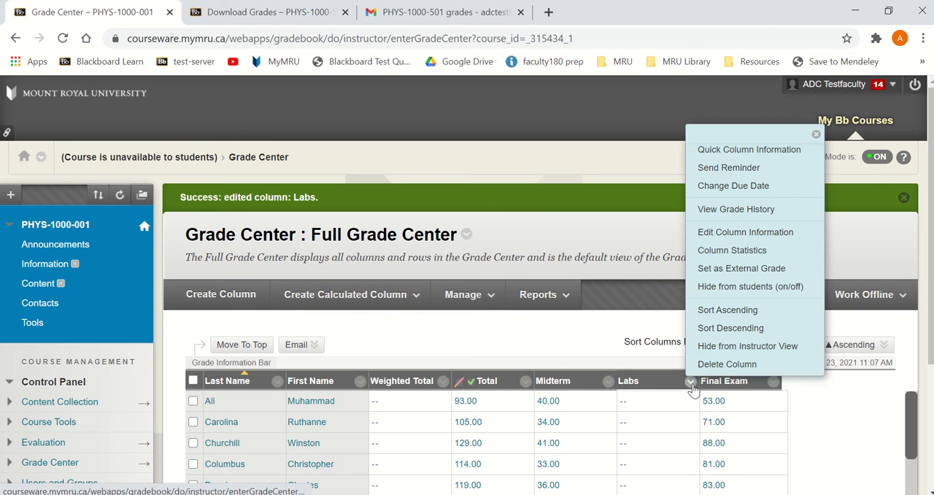
{"action": "left_click", "coordinate": [732, 150]}
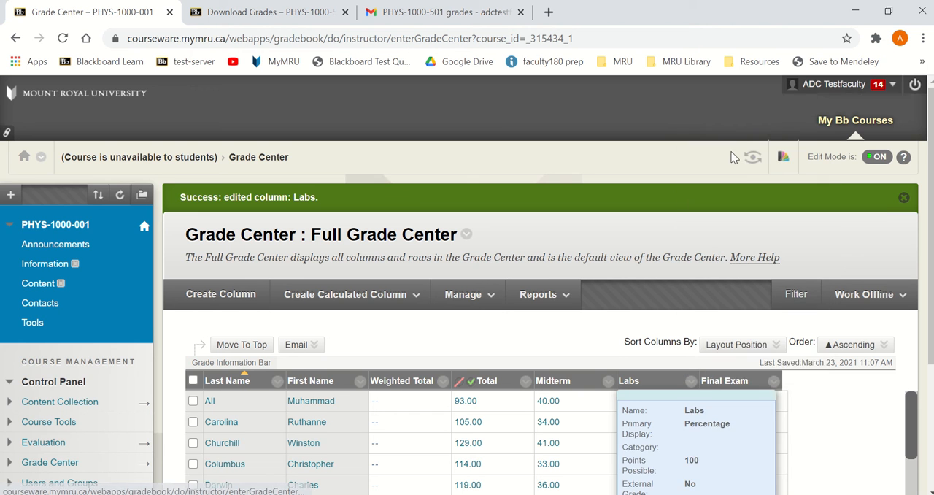
{"action": "scroll", "coordinate": [755, 365], "scroll_direction": "down", "scroll_amount": 3}
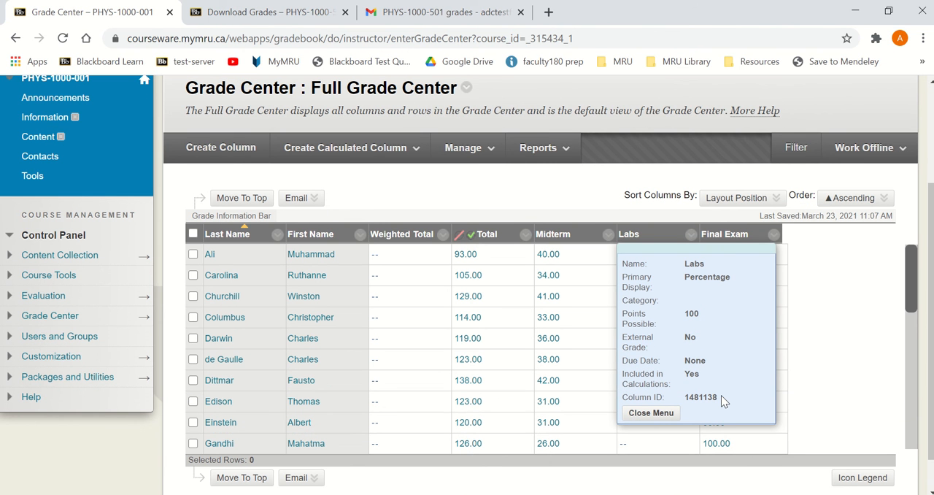
{"action": "left_click_drag", "start_coordinate": [719, 395], "coordinate": [687, 399]}
{"action": "key", "text": "ctrl+c"}
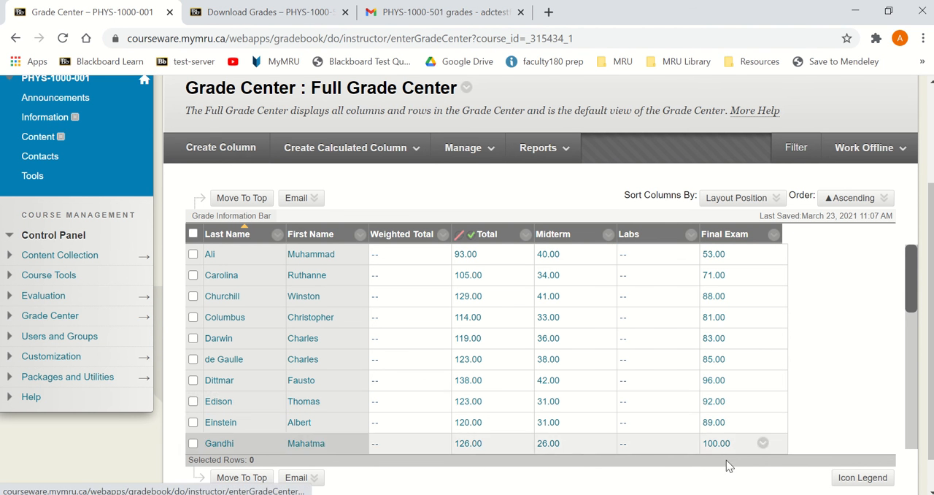
Back in Excel, replace the ID after the vertical bar in D1 with 1481138 and save the workbook
{"action": "left_click", "coordinate": [743, 494]}
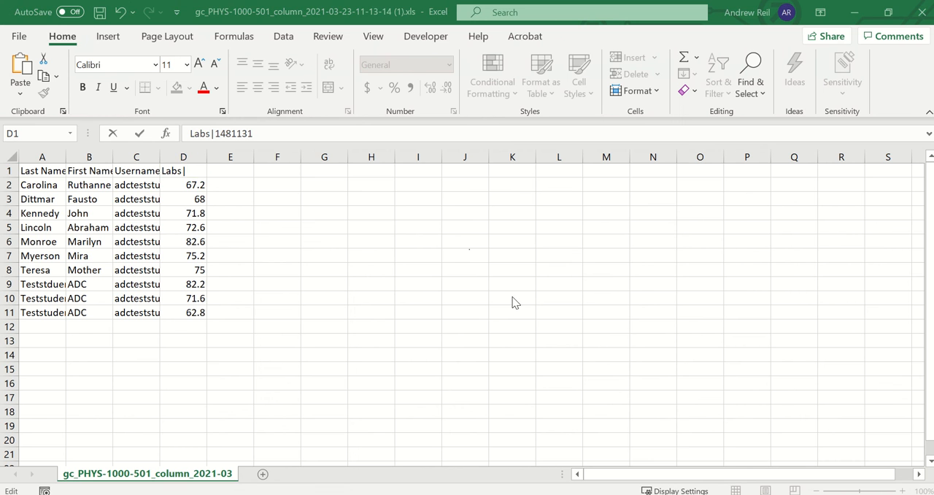
{"action": "left_click", "coordinate": [266, 133]}
{"action": "left_click_drag", "start_coordinate": [216, 133], "coordinate": [289, 132]}
{"action": "key", "text": "ctrl+v"}
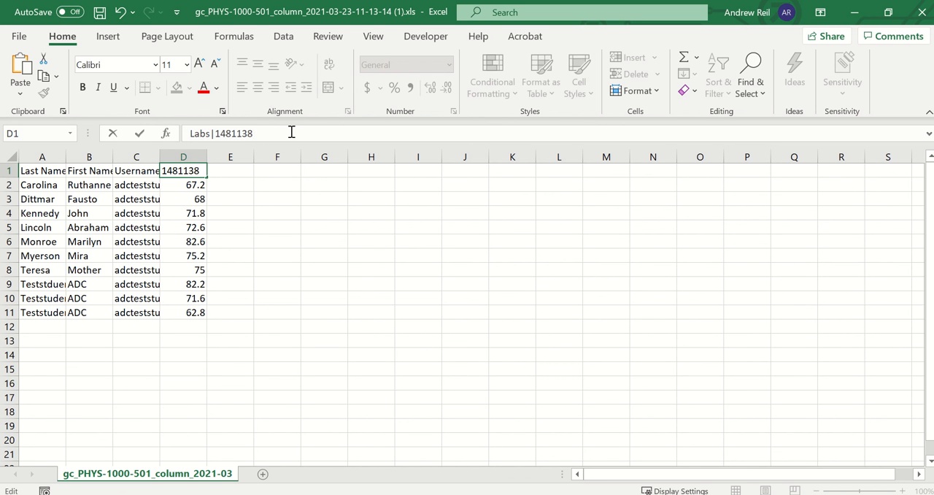
{"action": "key", "text": "Return"}
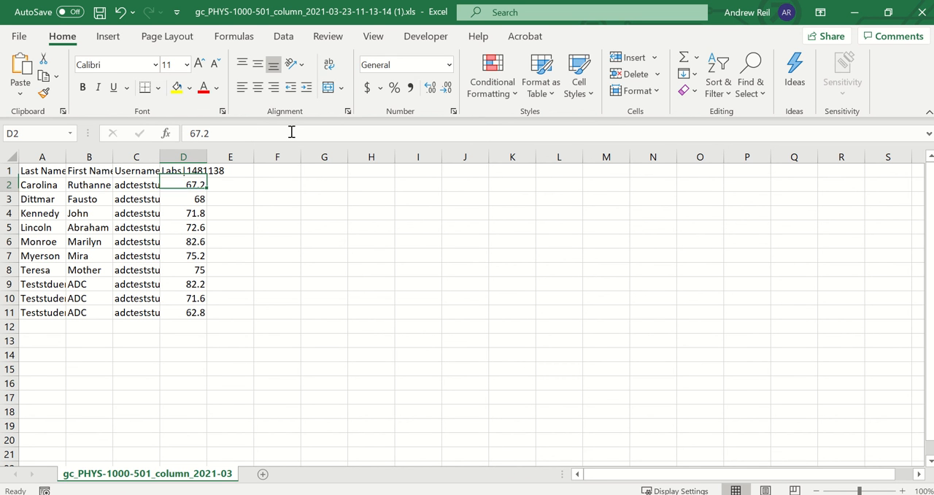
{"action": "left_click", "coordinate": [100, 12]}
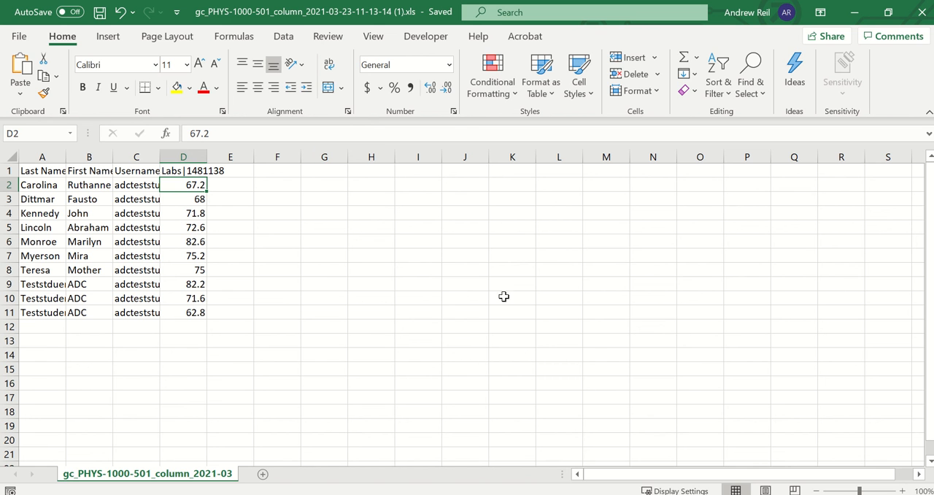
{"action": "key", "text": "alt+Tab"}
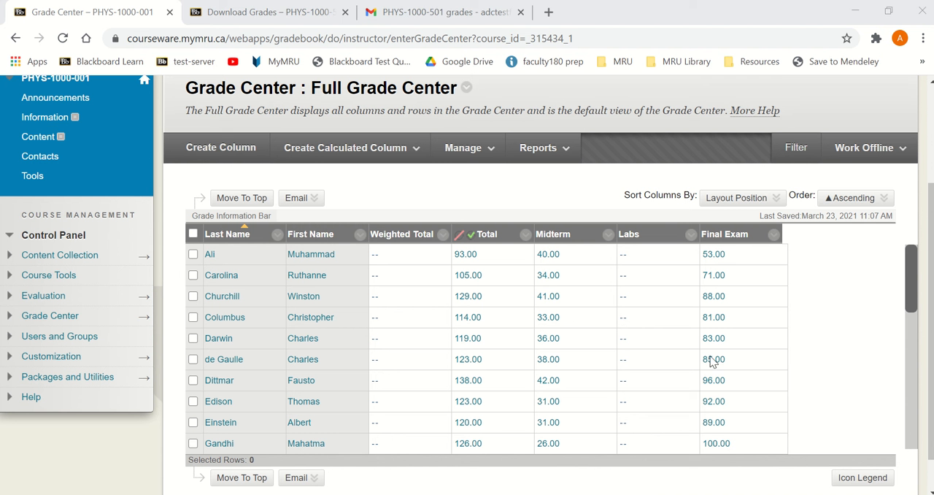
{"action": "left_click", "coordinate": [853, 153]}
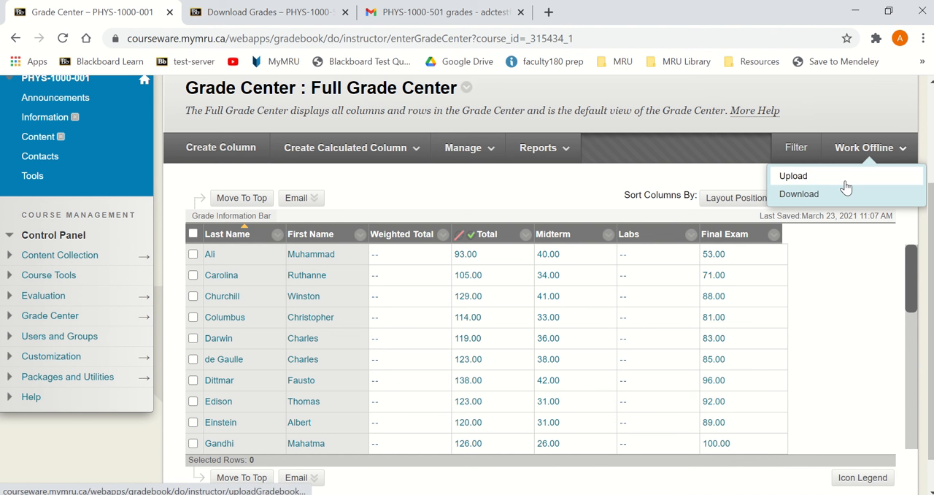
{"action": "left_click", "coordinate": [844, 177]}
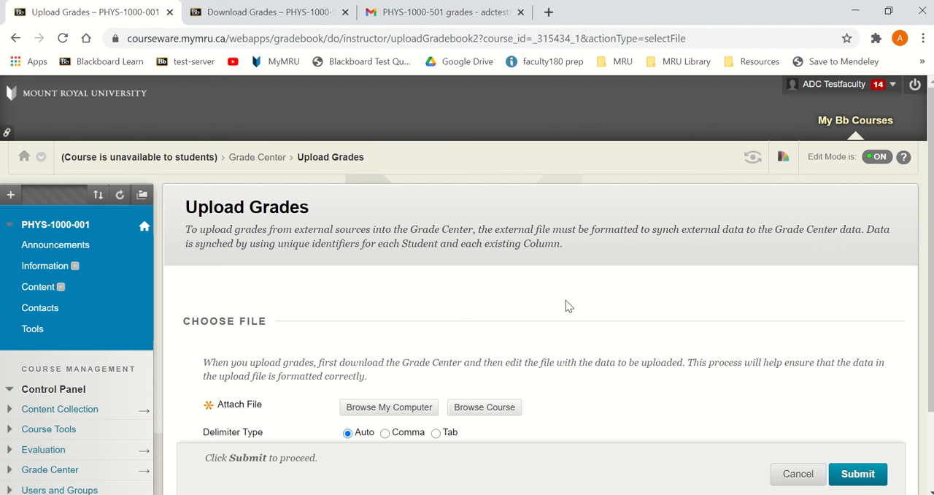
{"action": "left_click", "coordinate": [403, 406]}
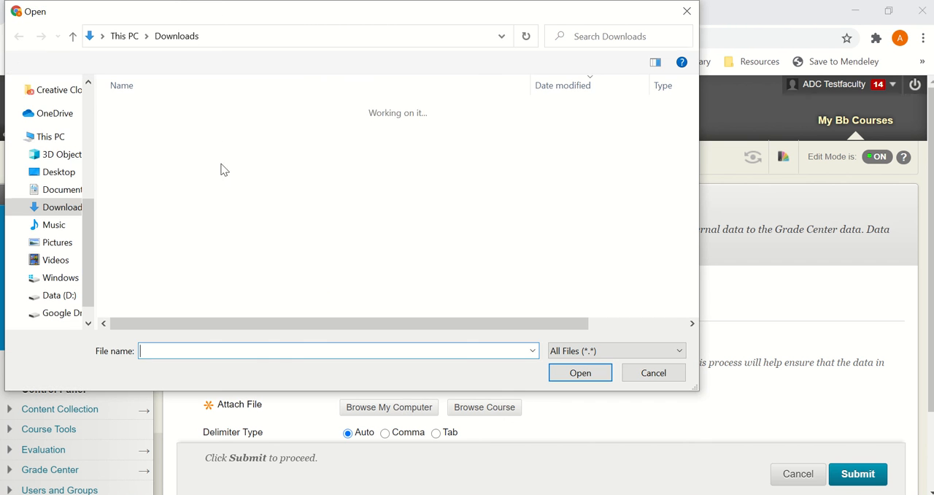
{"action": "double_click", "coordinate": [215, 128]}
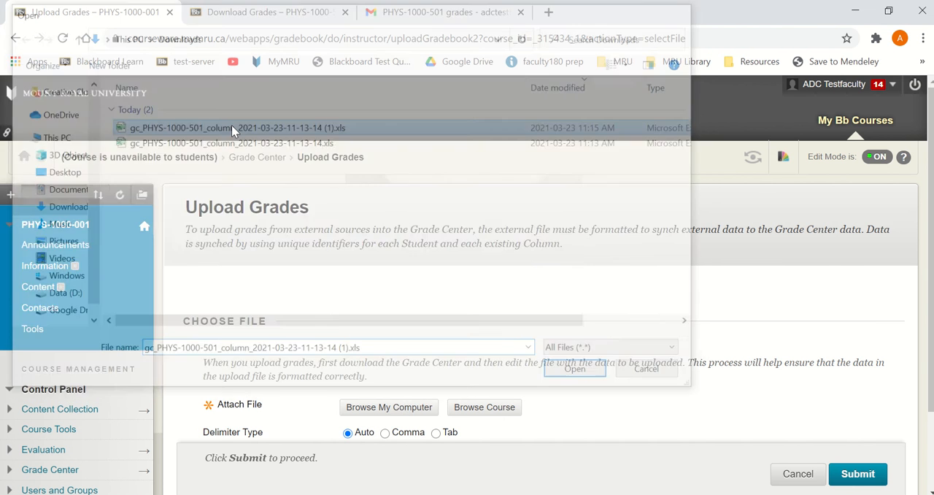
{"action": "left_click", "coordinate": [858, 450]}
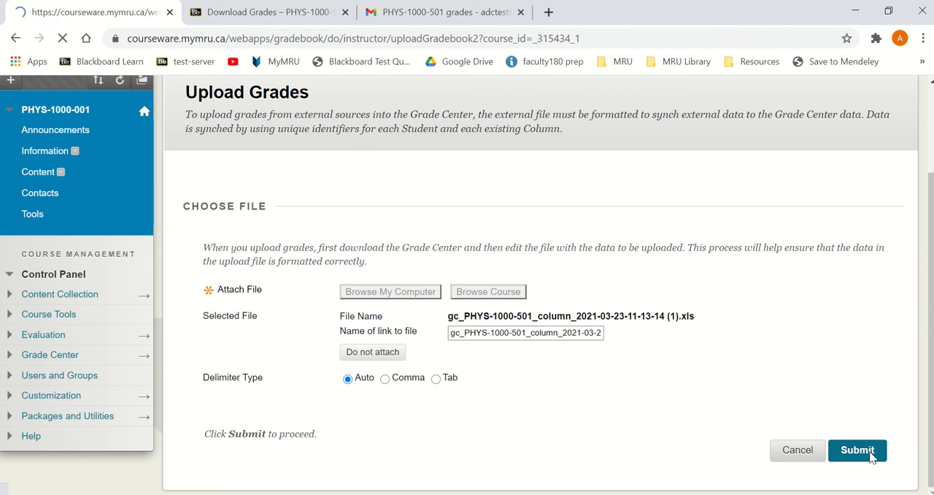
Confirm the upload of the matched Labs column and check the Labs grades in the Full Grade Center
{"action": "scroll", "coordinate": [647, 407], "scroll_direction": "down", "scroll_amount": 1}
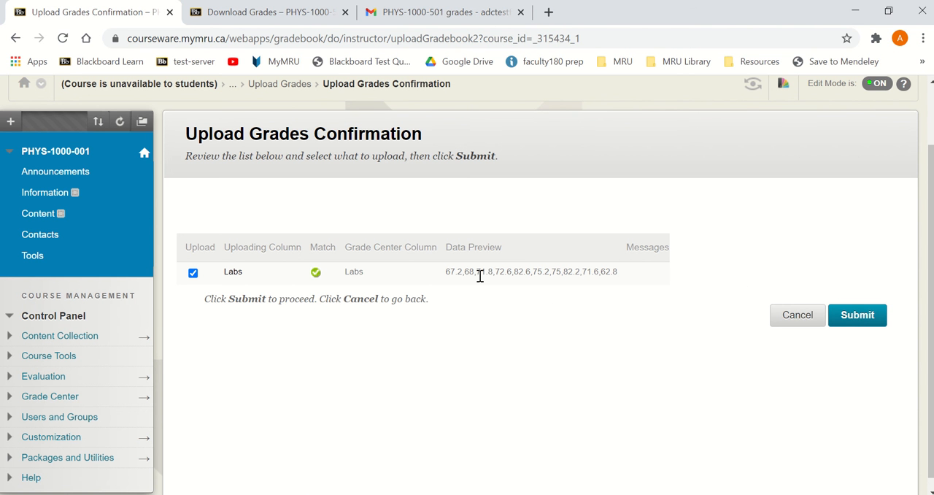
{"action": "left_click", "coordinate": [858, 318]}
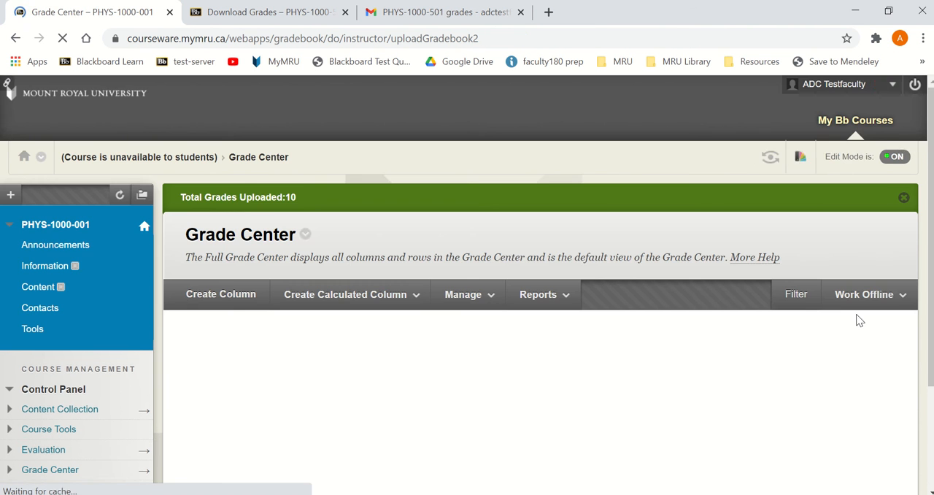
{"action": "scroll", "coordinate": [715, 312], "scroll_direction": "down", "scroll_amount": 3}
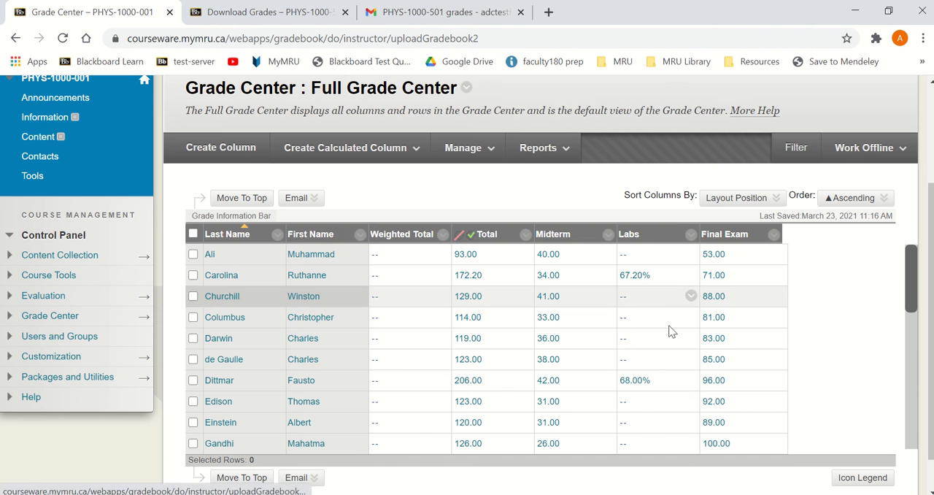
{"action": "scroll", "coordinate": [655, 253], "scroll_direction": "up", "scroll_amount": 1}
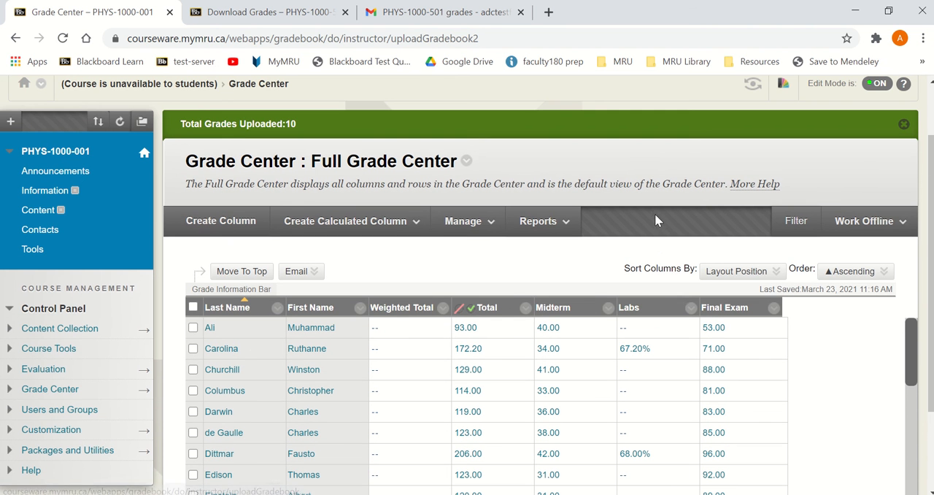